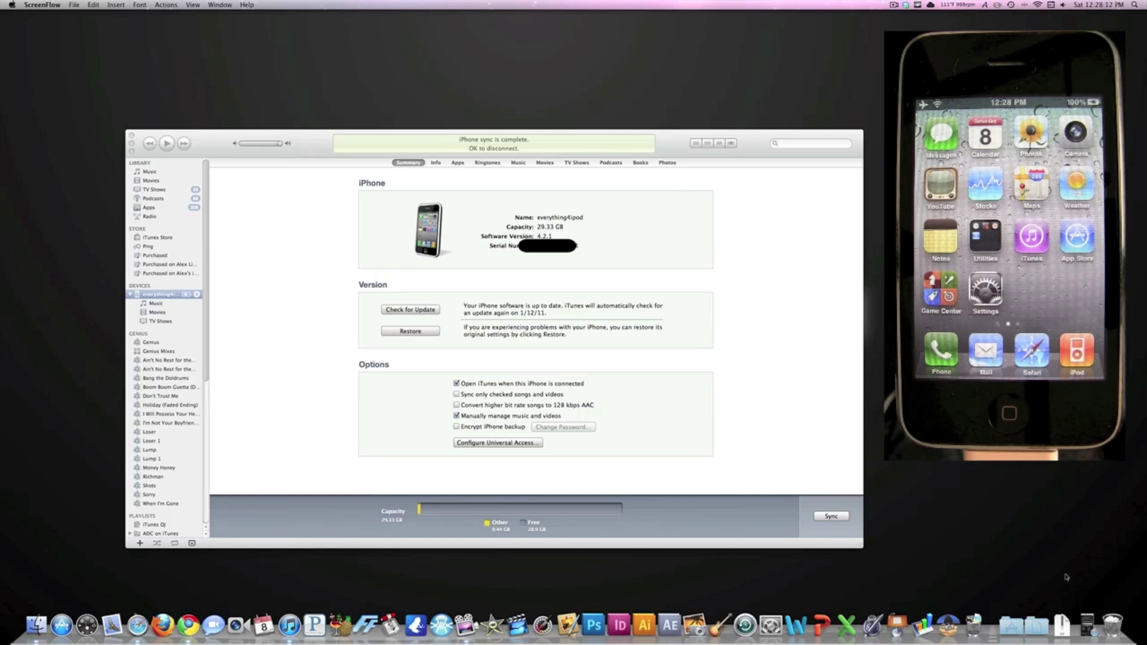
- Bring Safari's firmware download page forward and highlight the iOS 4 download link lists
left_click(137, 625)
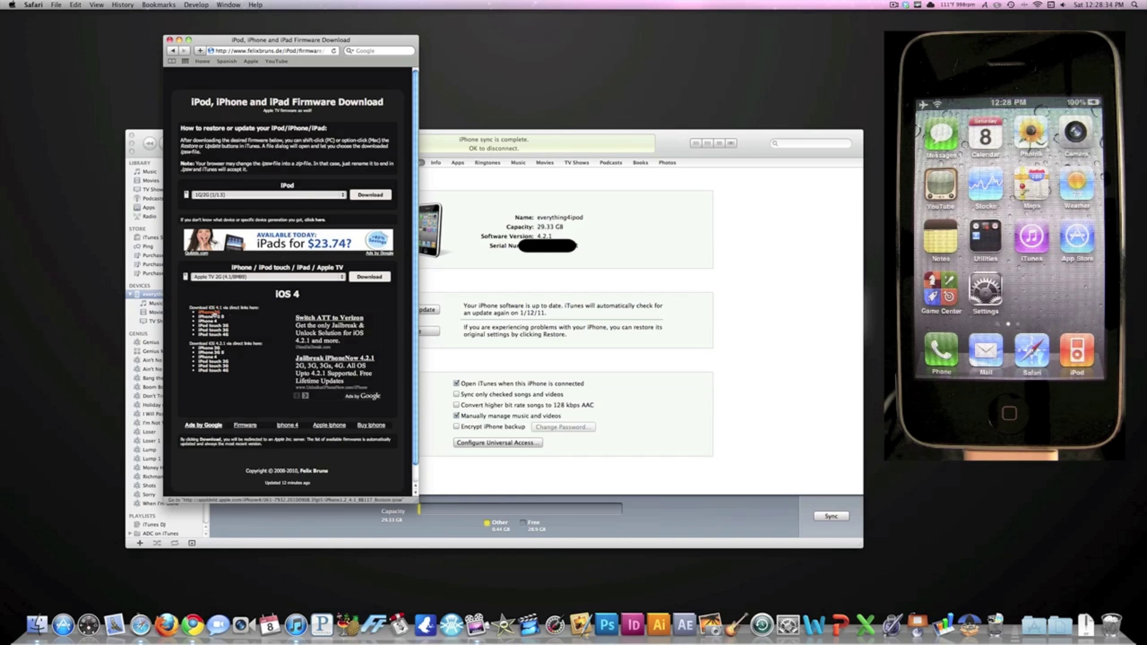
left_click_drag(206, 307, 252, 388)
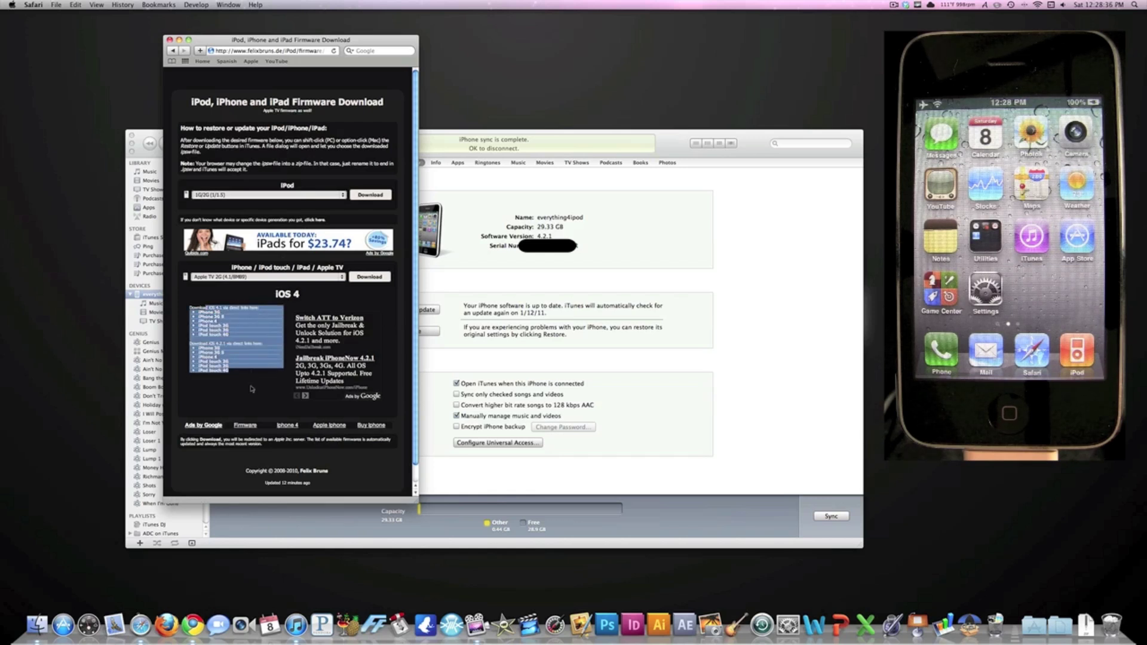
left_click(252, 388)
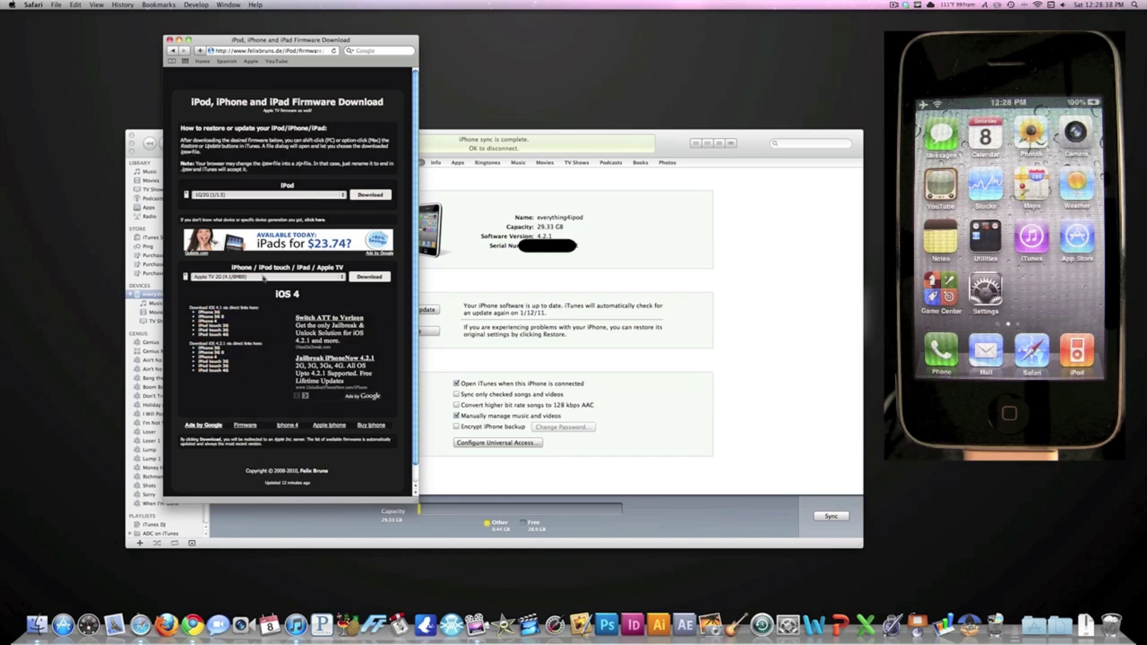
- Browse the firmware version dropdown without choosing one, then hide Safari
left_click(264, 278)
scroll(266, 311, "down", 5)
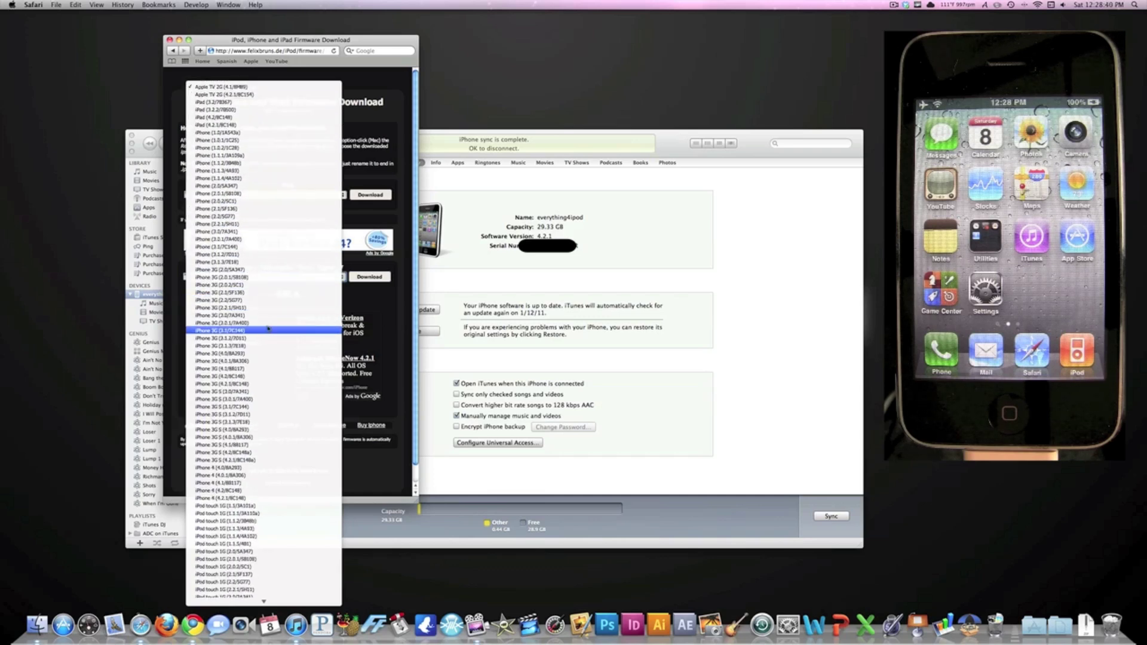
scroll(268, 328, "down", 7)
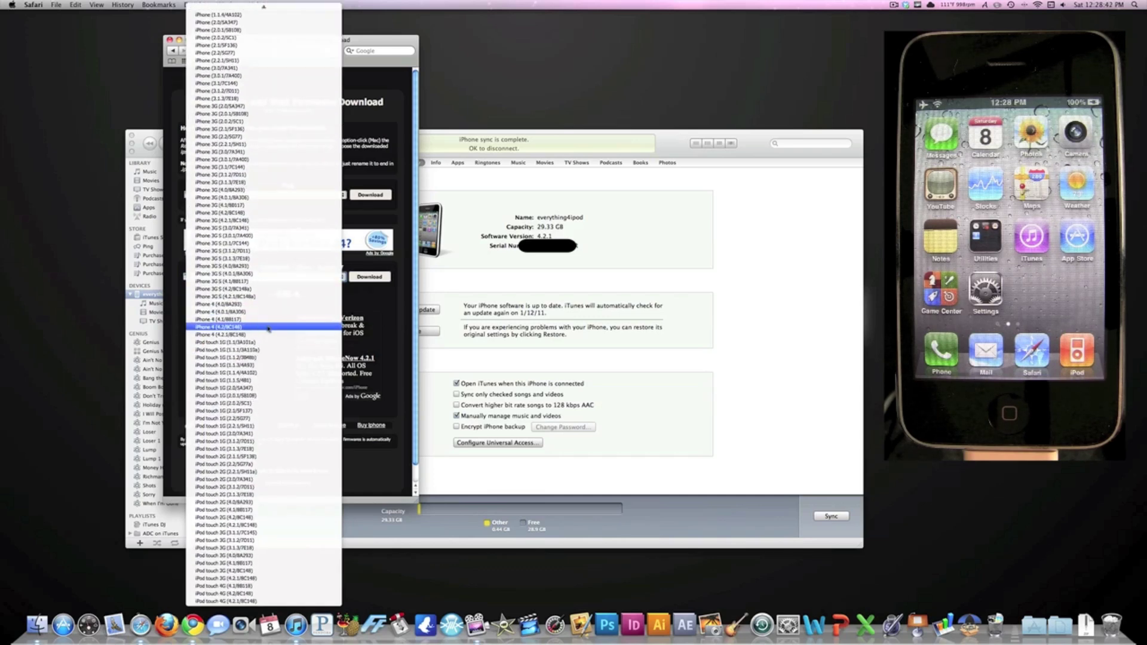
scroll(237, 186, "up", 4)
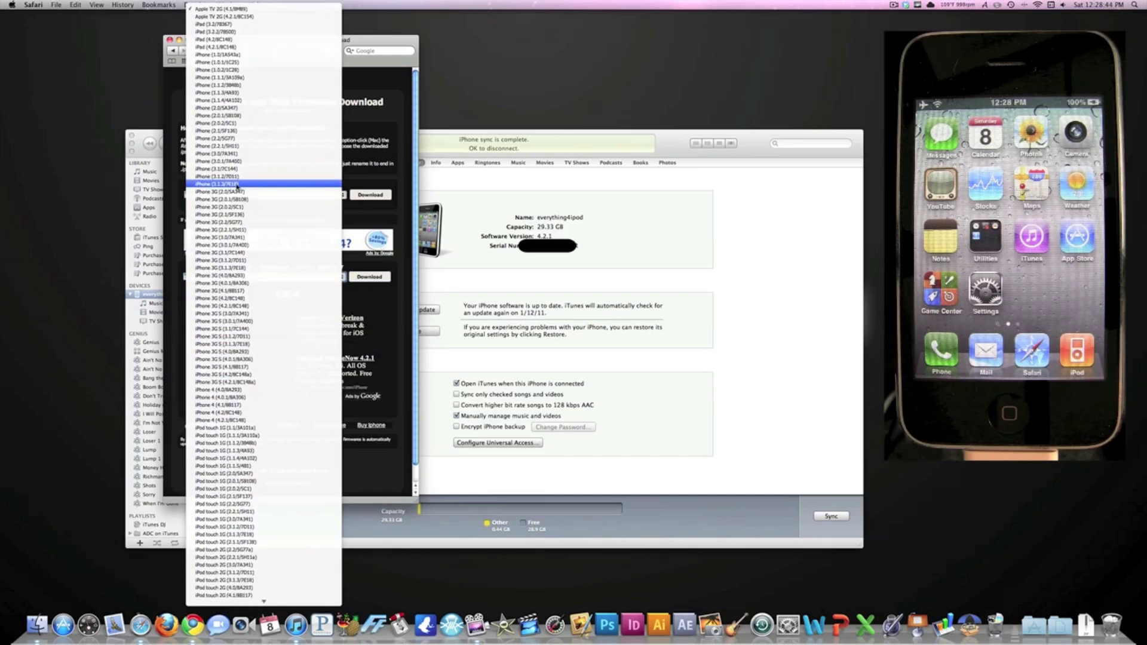
left_click(167, 226)
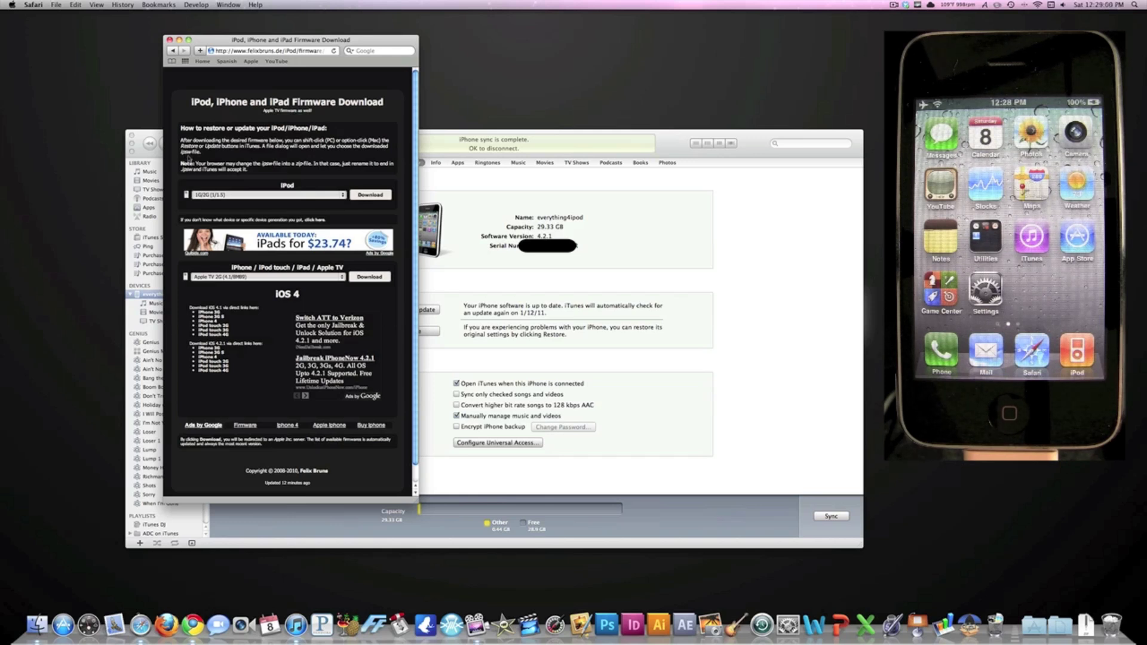
key("super+q")
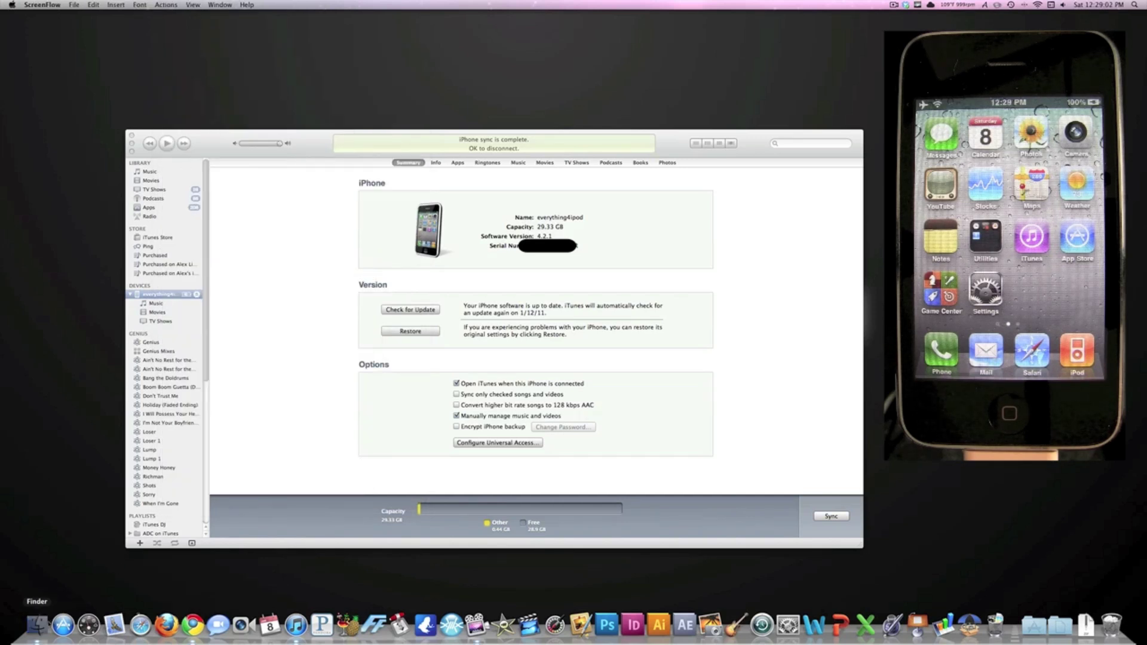
- Show Get Info for iPhone2,1_4.1_8B117_Restore.ipsw in the Finder's Documents folder
left_click(37, 624)
left_click(226, 423)
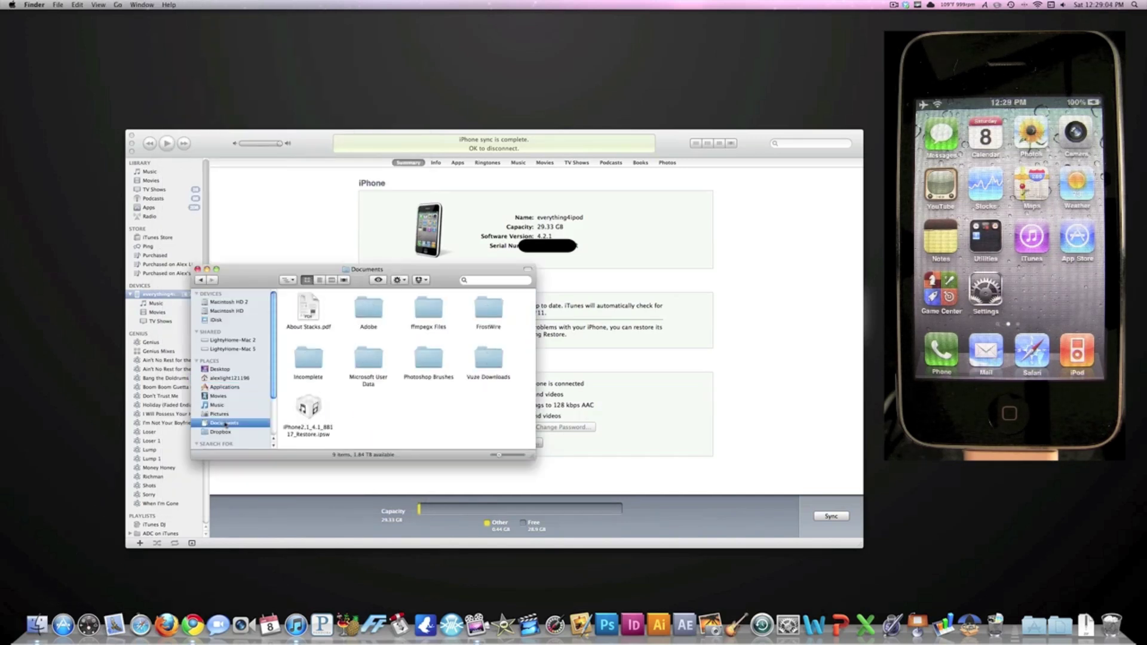
left_click(321, 407)
left_click(345, 413)
left_click(316, 408)
key("super+i")
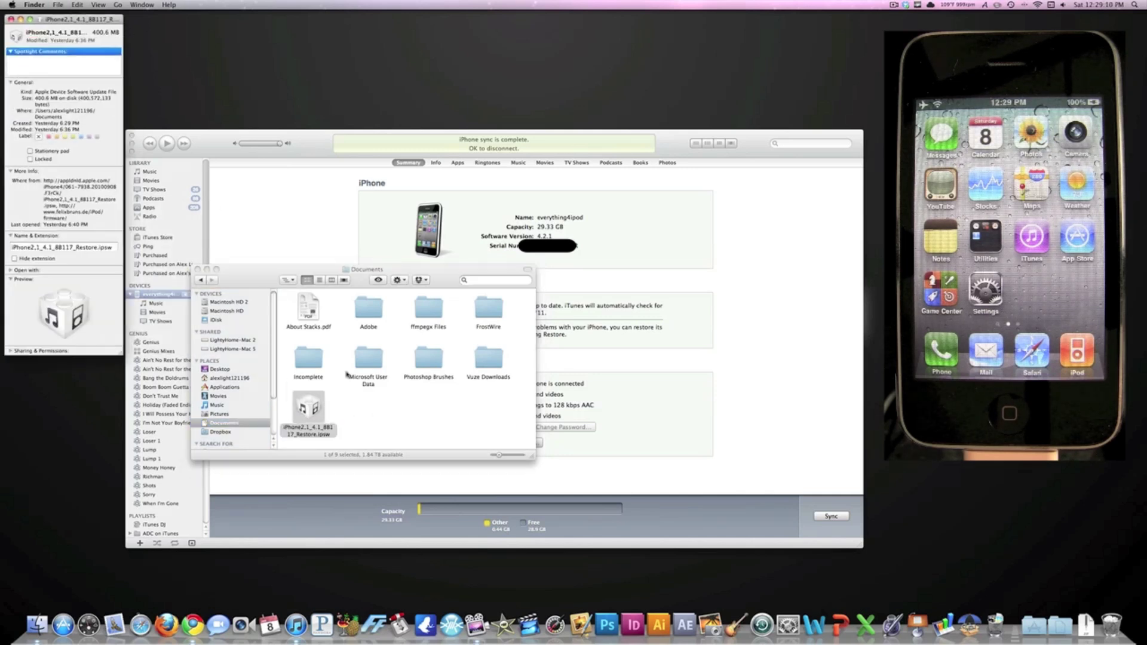
- Close the info panel and the Documents window, then launch TinyUmbrella
left_click(11, 19)
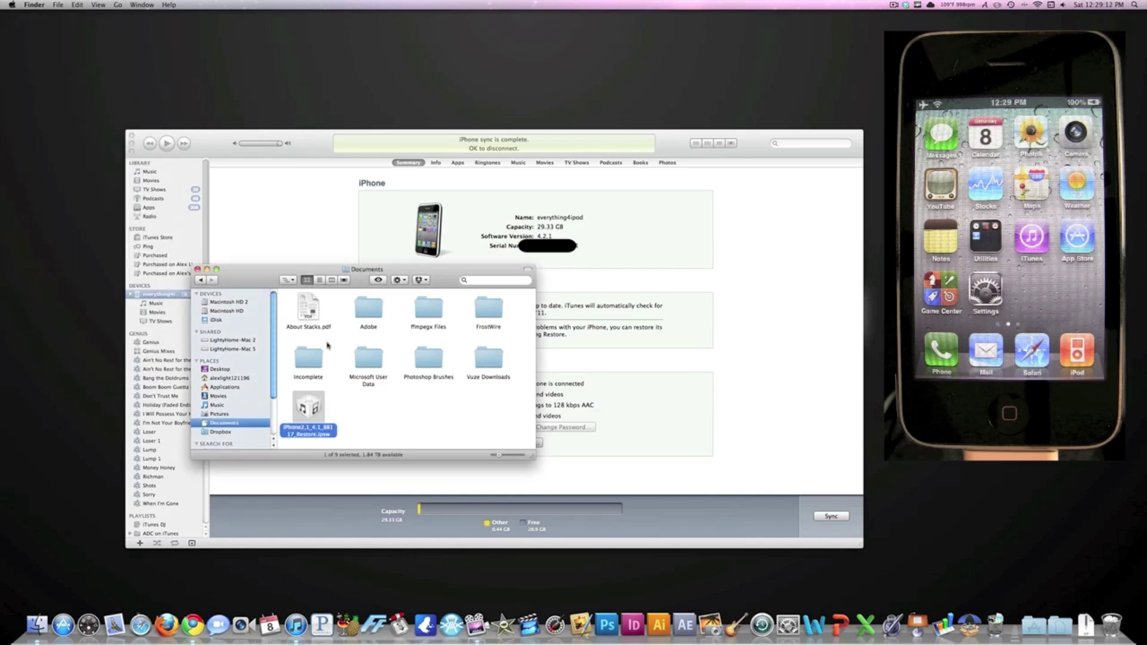
left_click(355, 387)
left_click(357, 400)
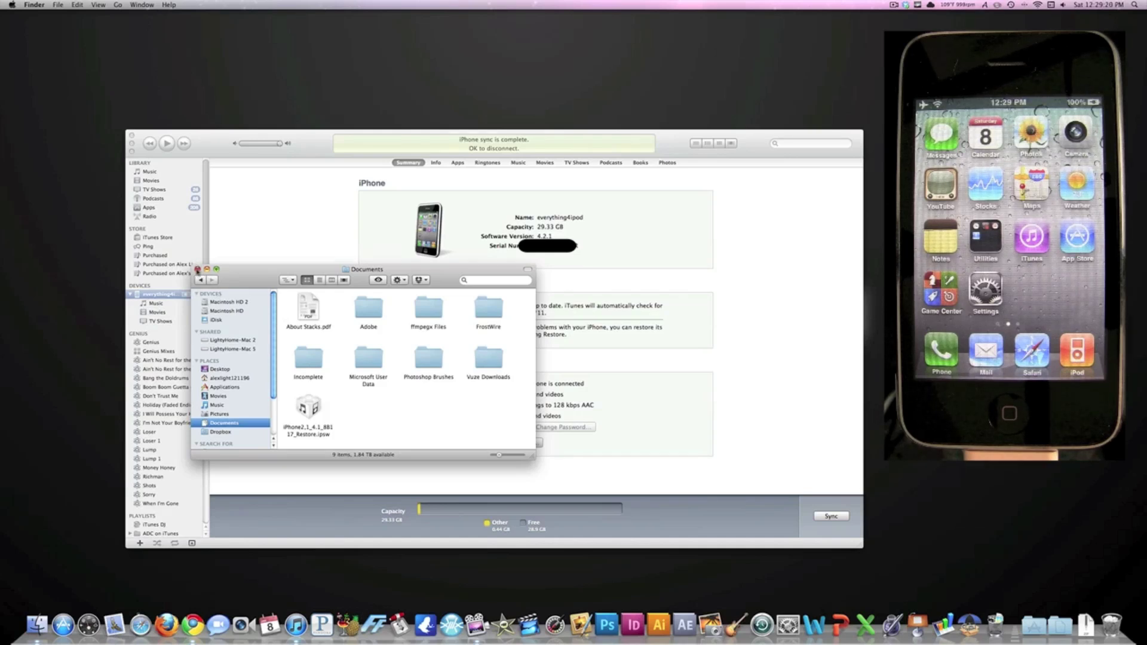
left_click(197, 270)
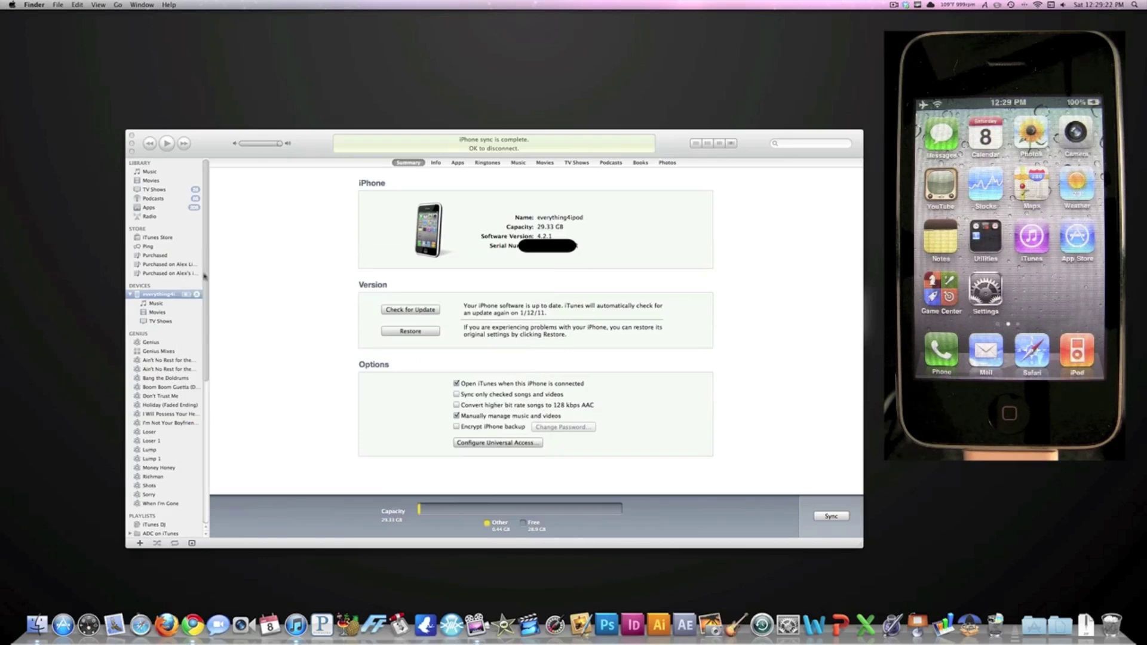
left_click(970, 624)
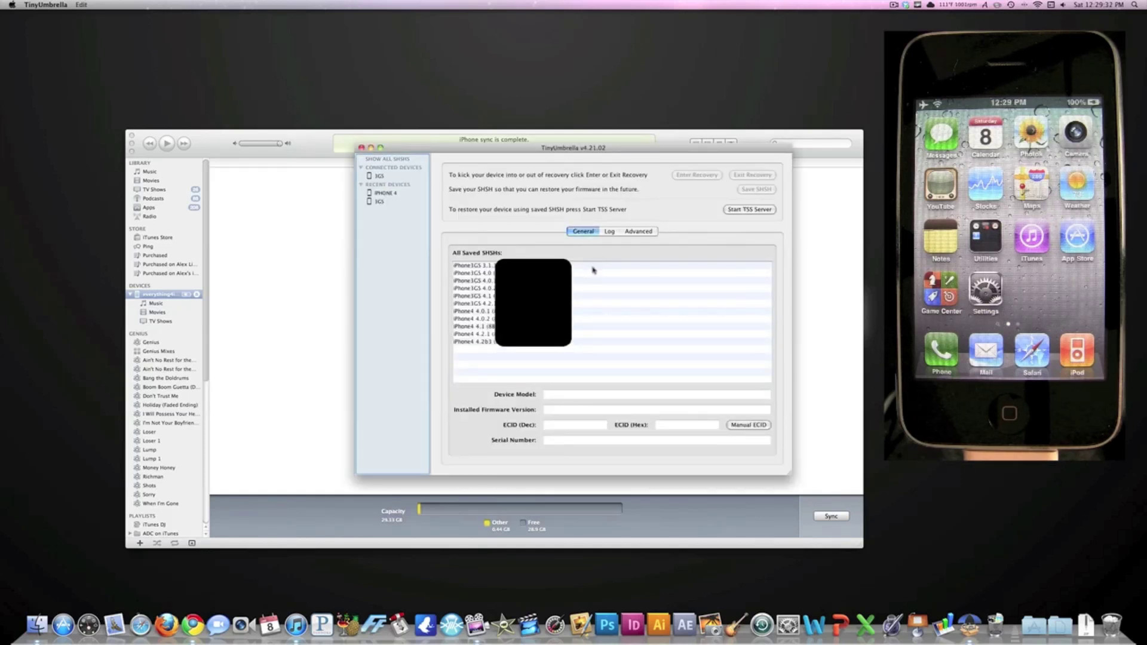
- Select the connected iPhone 3GS's saved SHSH blobs and start TinyUmbrella's TSS server
left_click(595, 266)
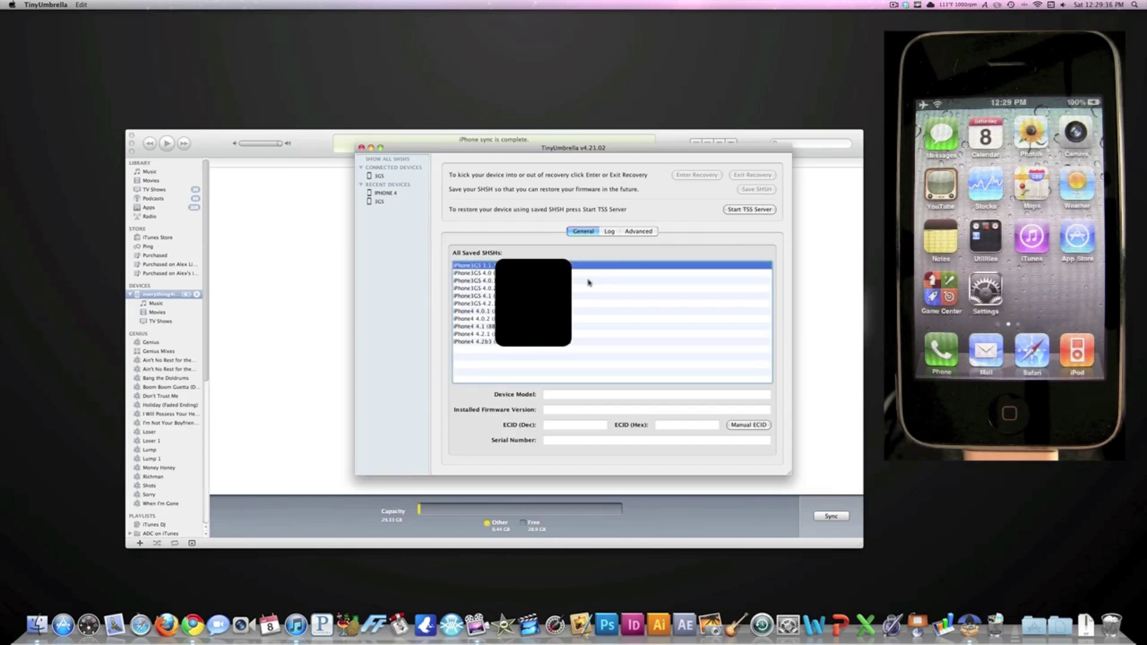
left_click(409, 177)
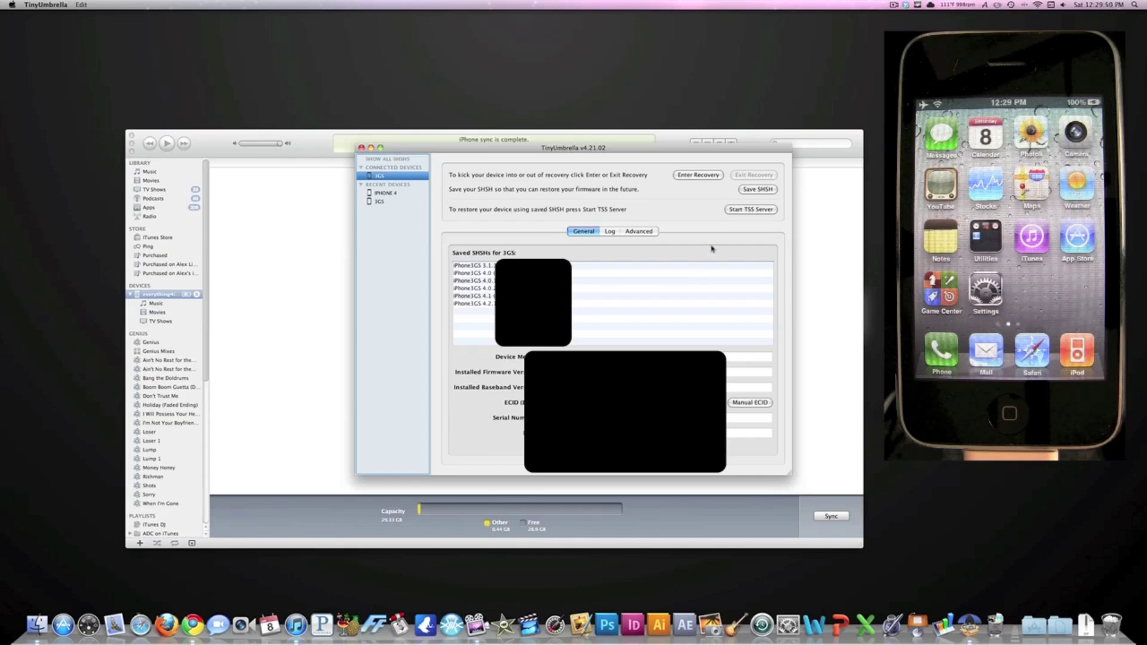
left_click(739, 209)
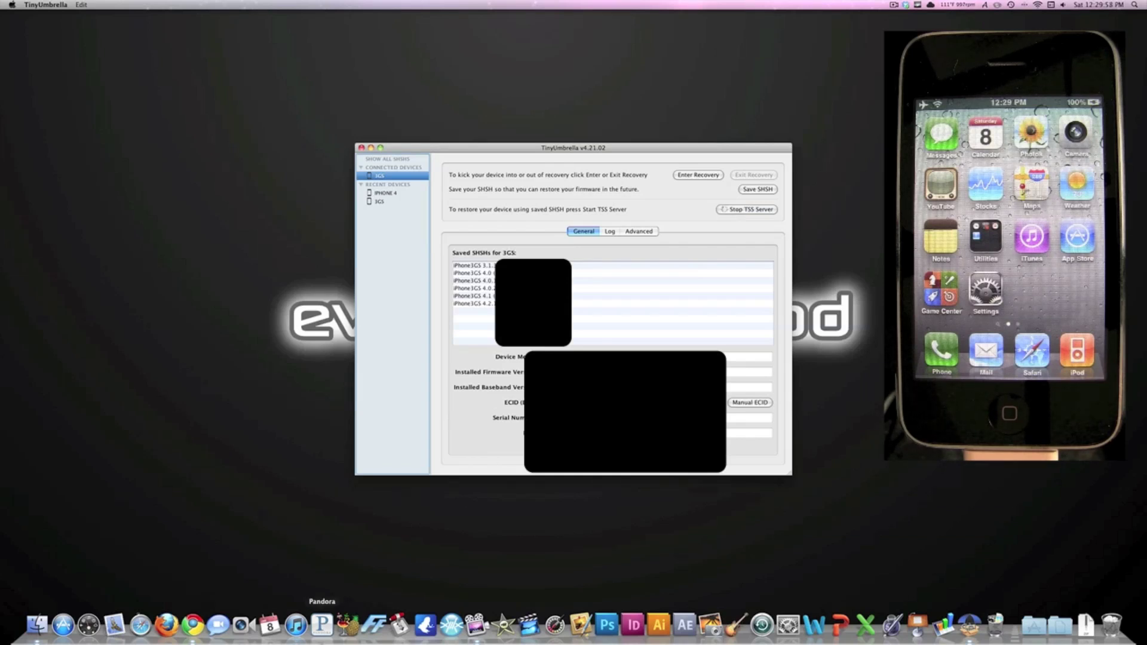
left_click(296, 624)
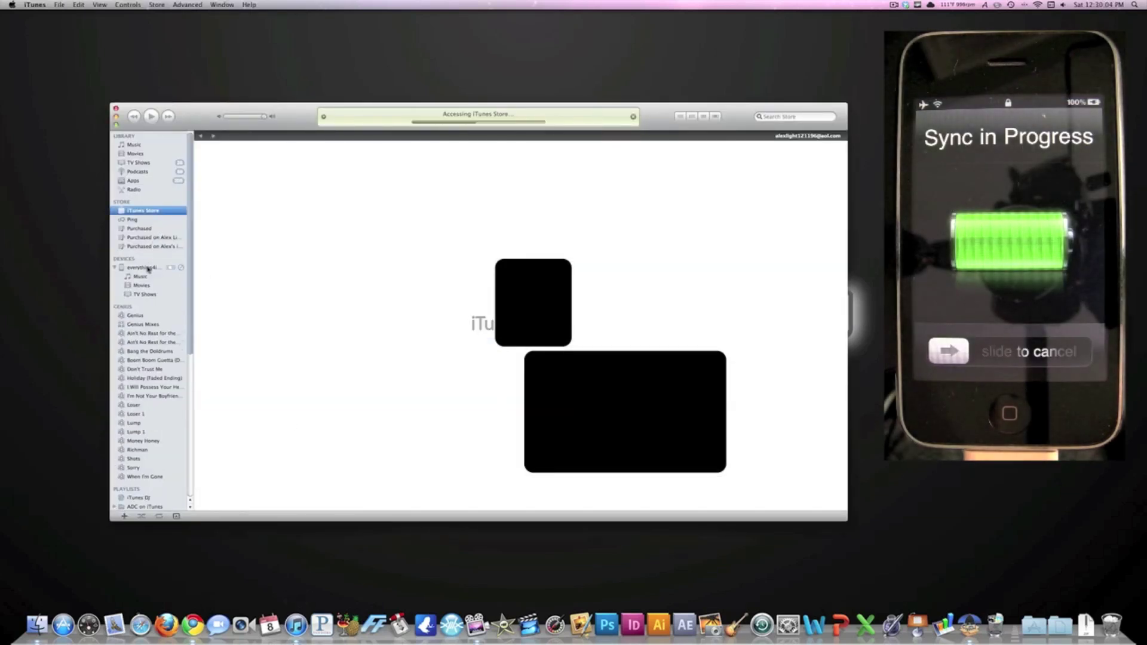
- Restore the iPhone from the iOS 4.1 .ipsw file, confirming the erase and restore
left_click(148, 268)
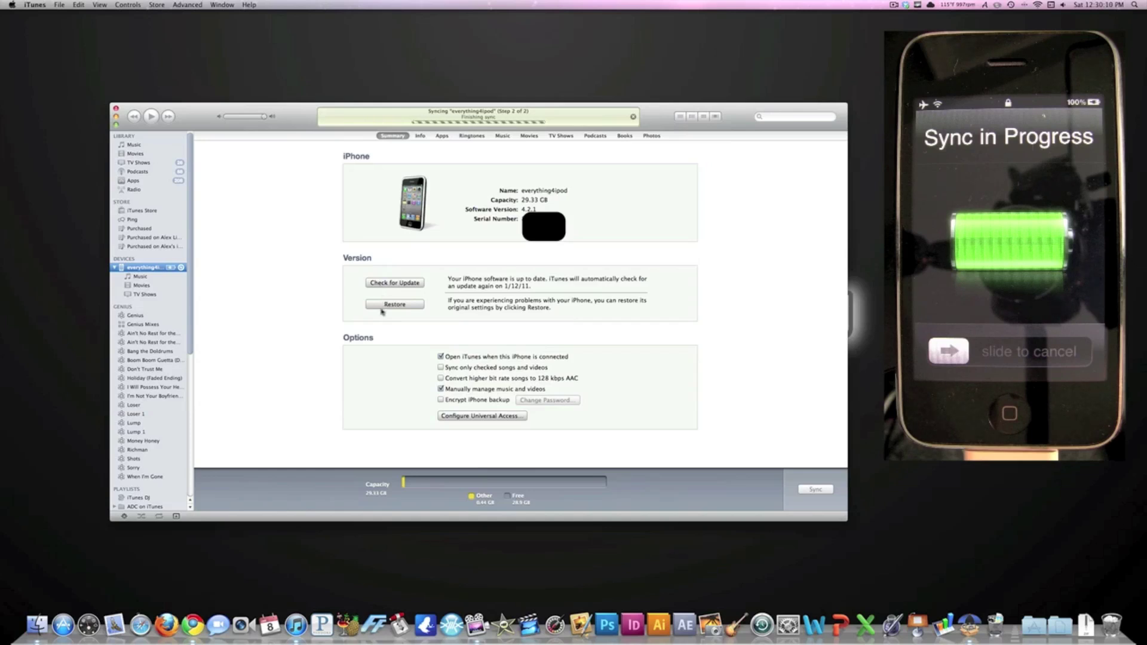
left_click(382, 308, "alt")
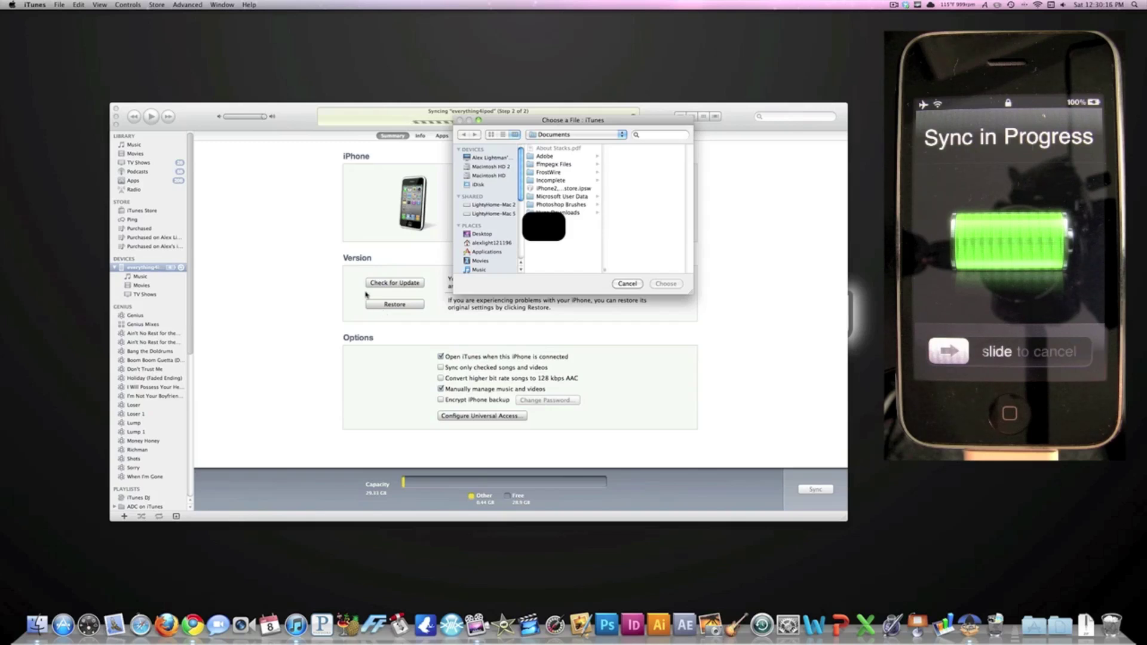
left_click(541, 188)
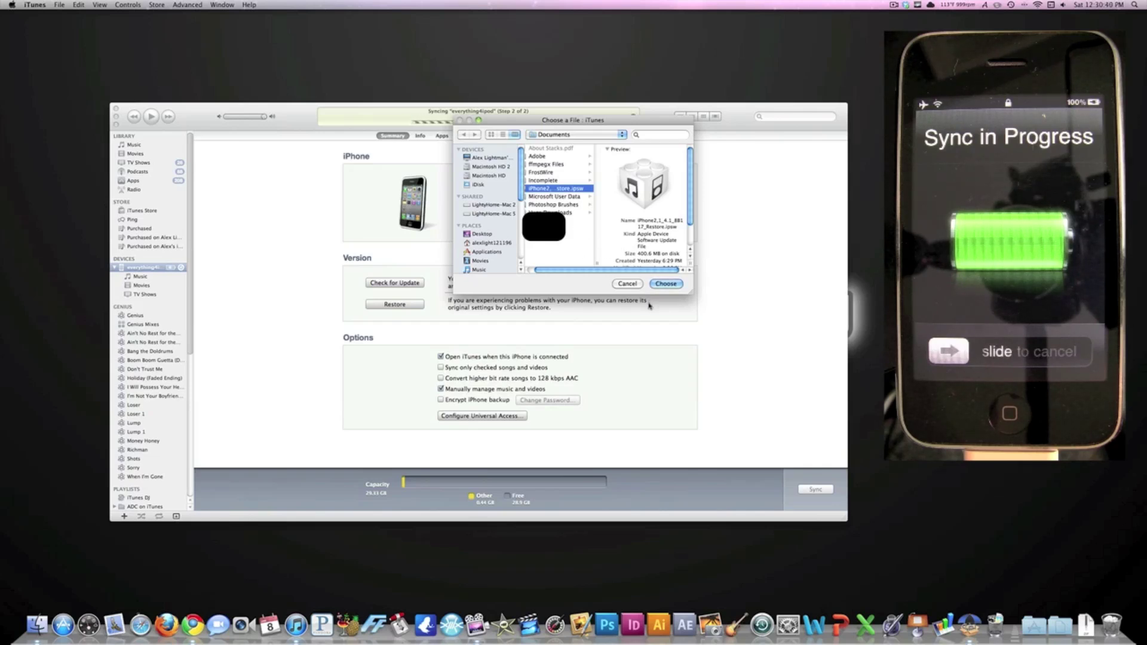
left_click(662, 285)
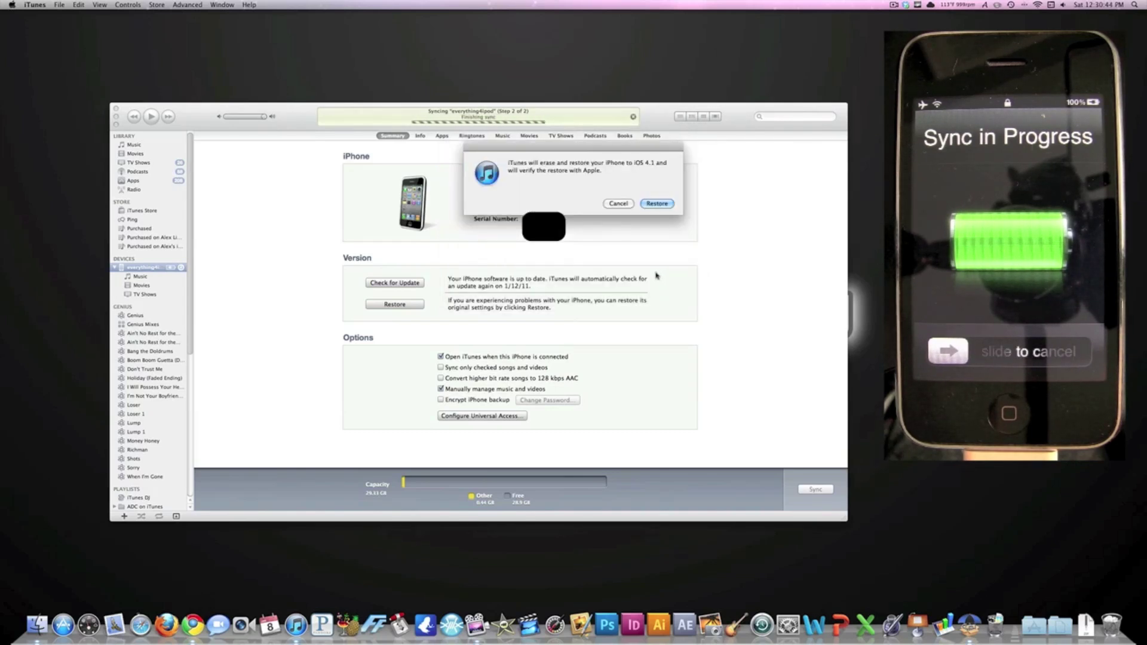
left_click(662, 205)
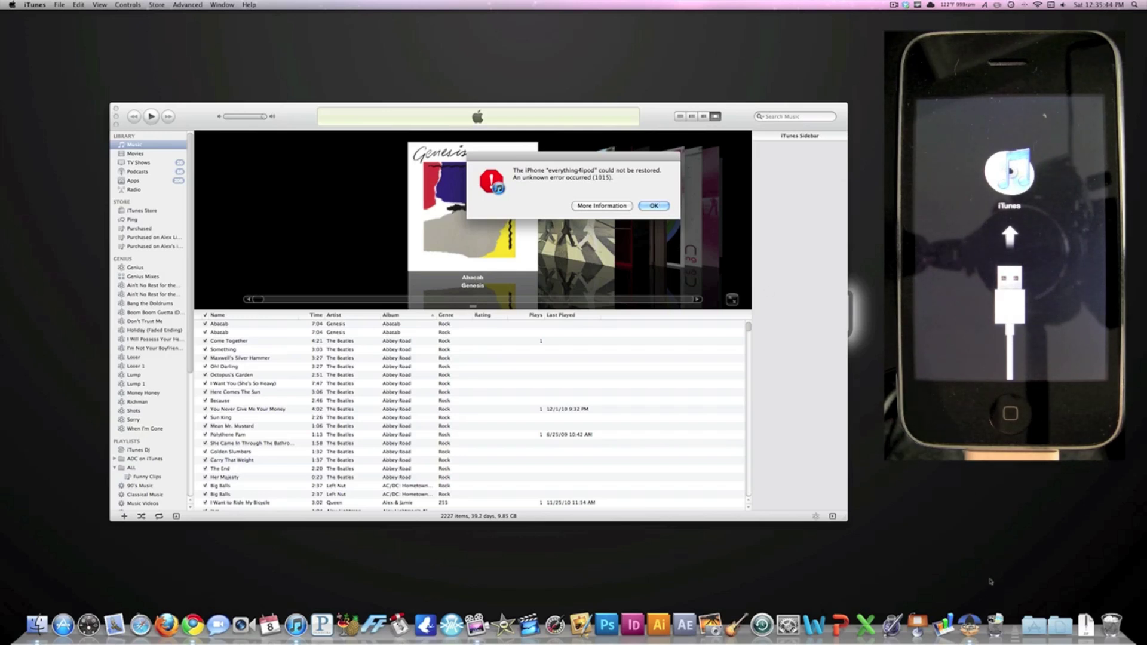
- Move TinyUmbrella aside and dismiss iTunes' error 1015 and recovery-mode alerts
left_click(969, 625)
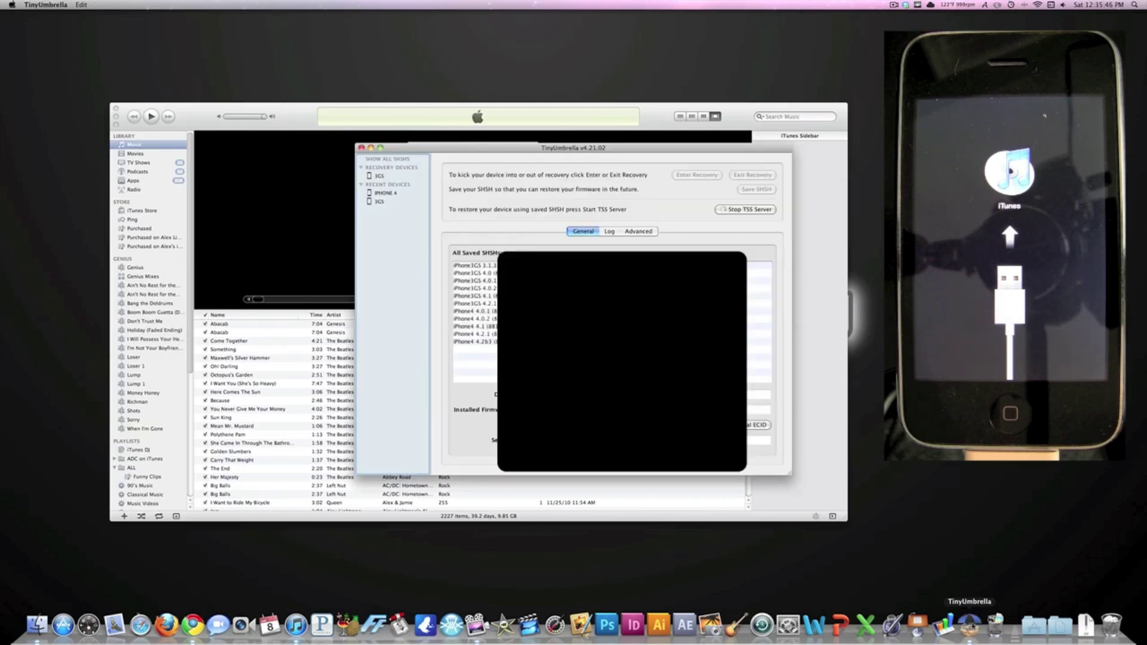
left_click_drag(624, 152, 696, 218)
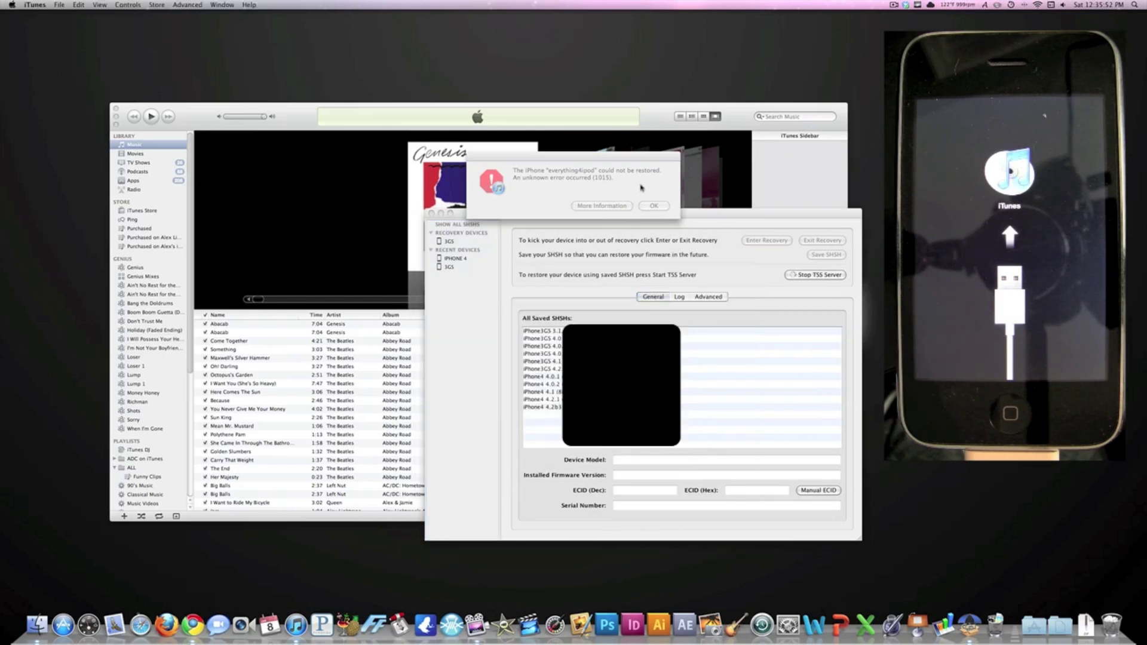
left_click(653, 205)
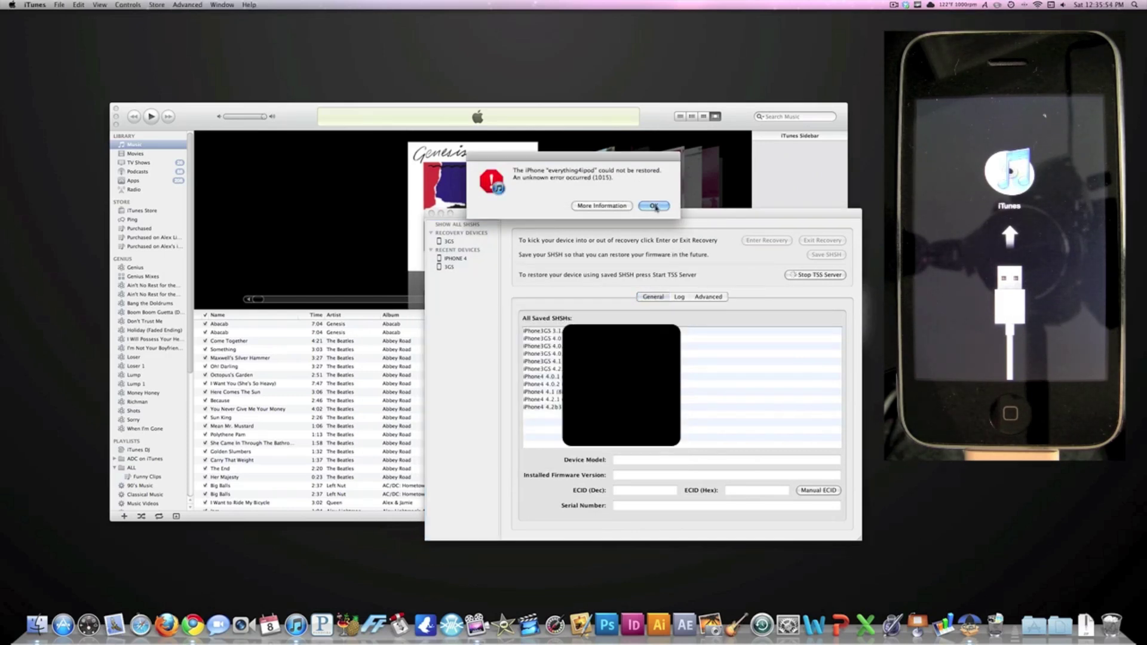
left_click(654, 206)
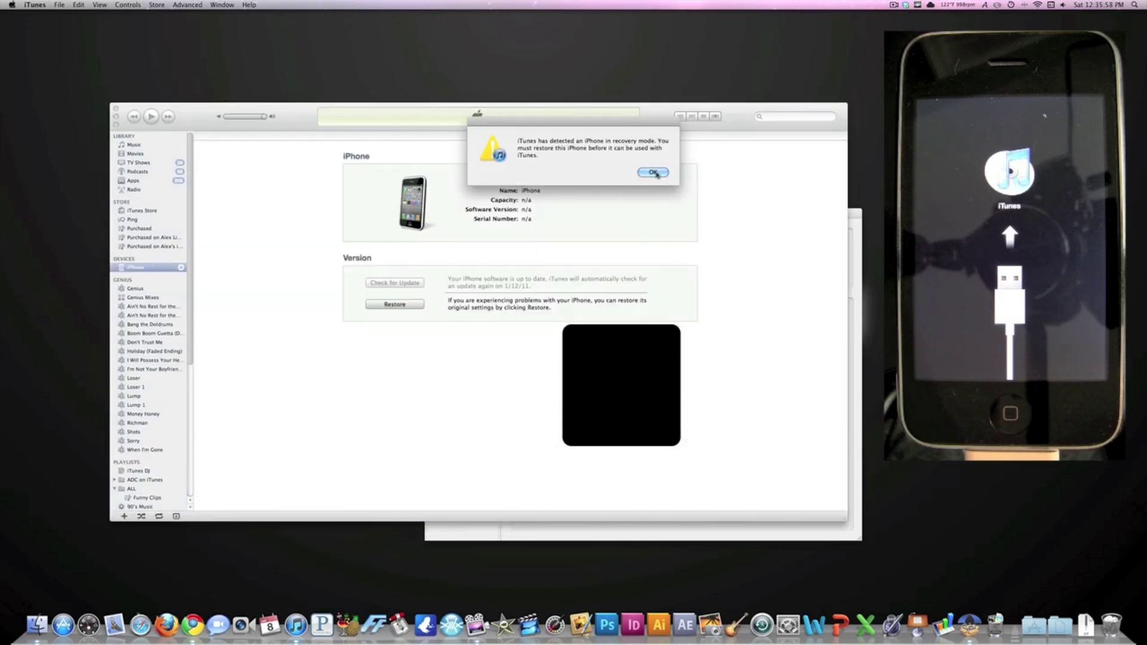
left_click(655, 172)
left_click(861, 224)
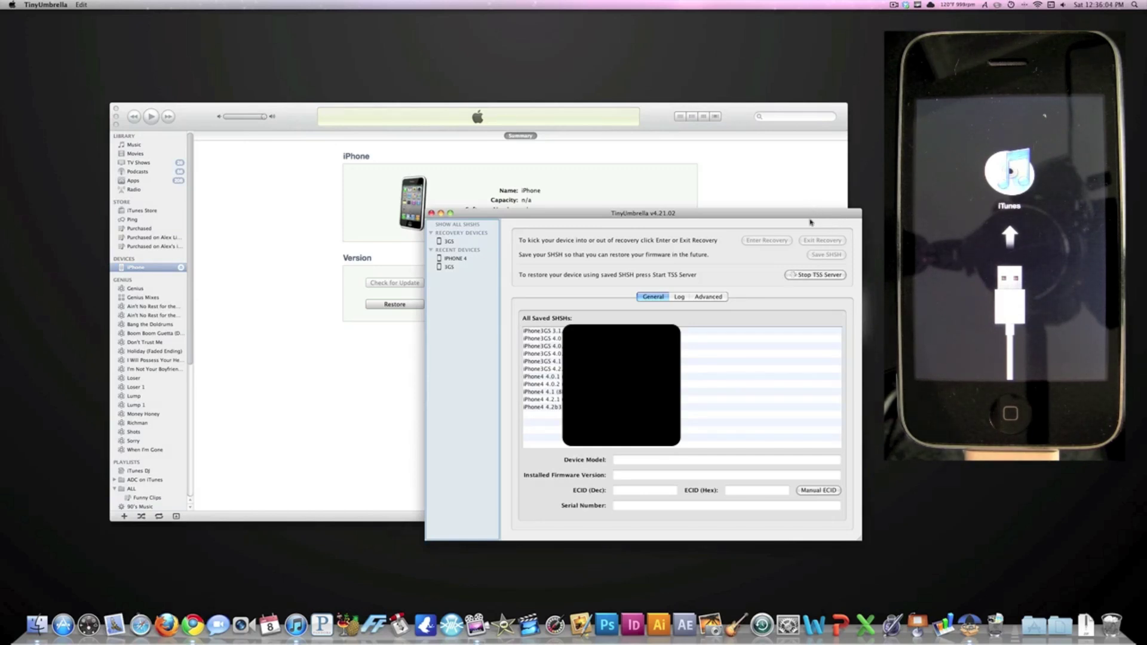
- Select the 3GS under Recovery Devices and use Exit Recovery to reboot it
left_click(466, 241)
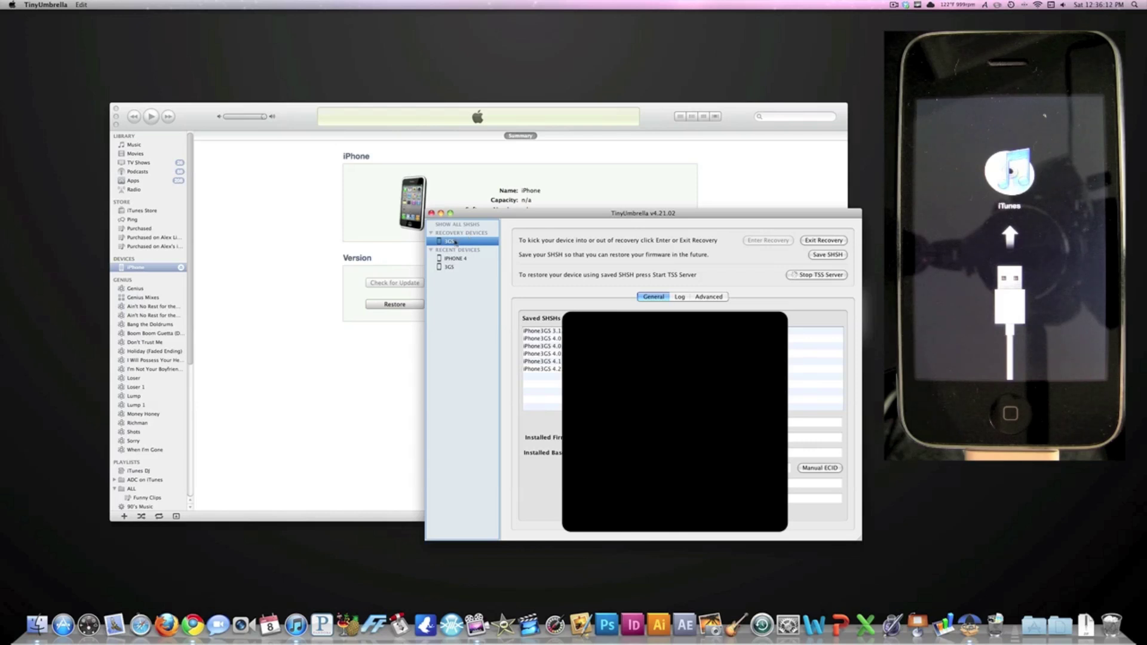
left_click(836, 241)
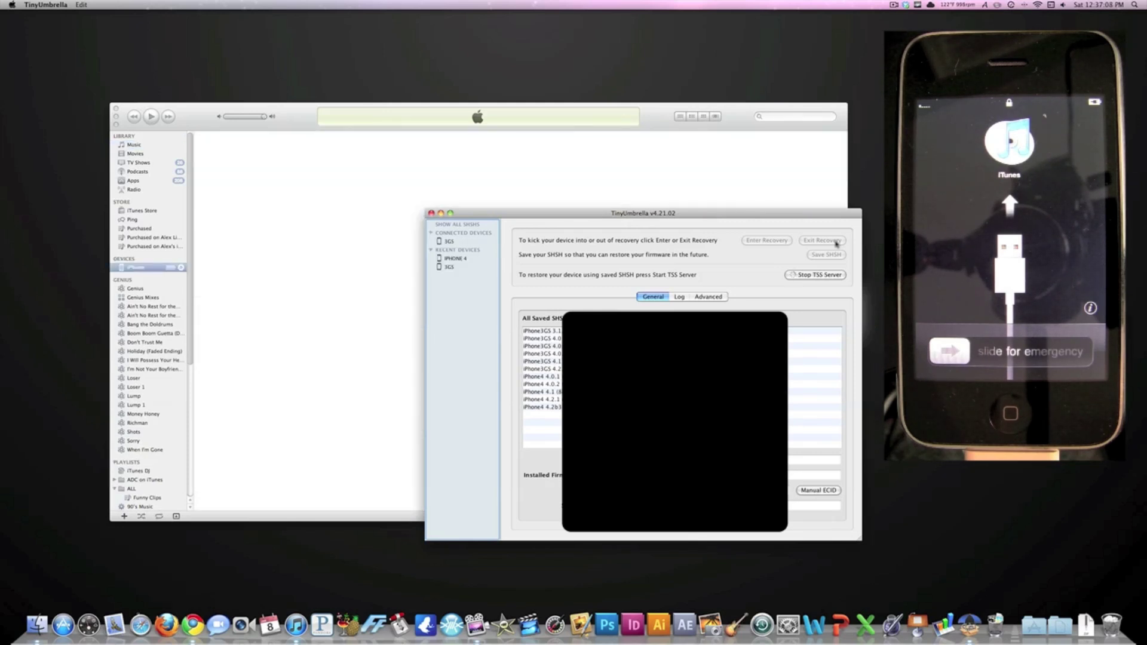
left_click(836, 241)
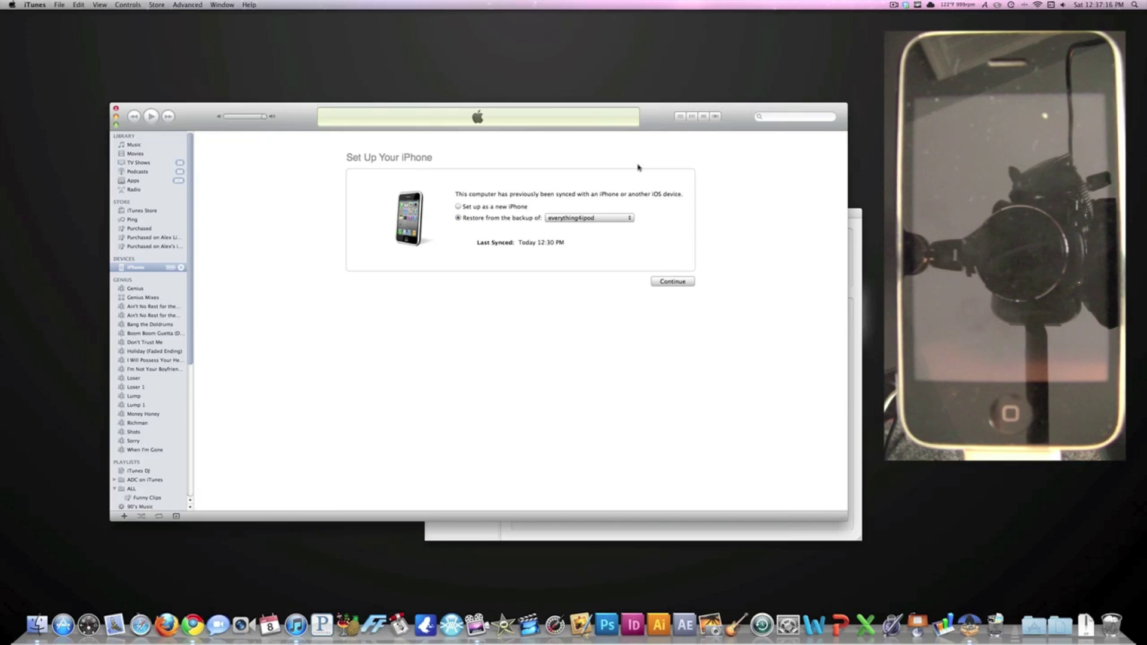
- Dismiss the backup-too-old warning, choose Set up as a new iPhone, and name it everything4ipod
left_click(668, 288)
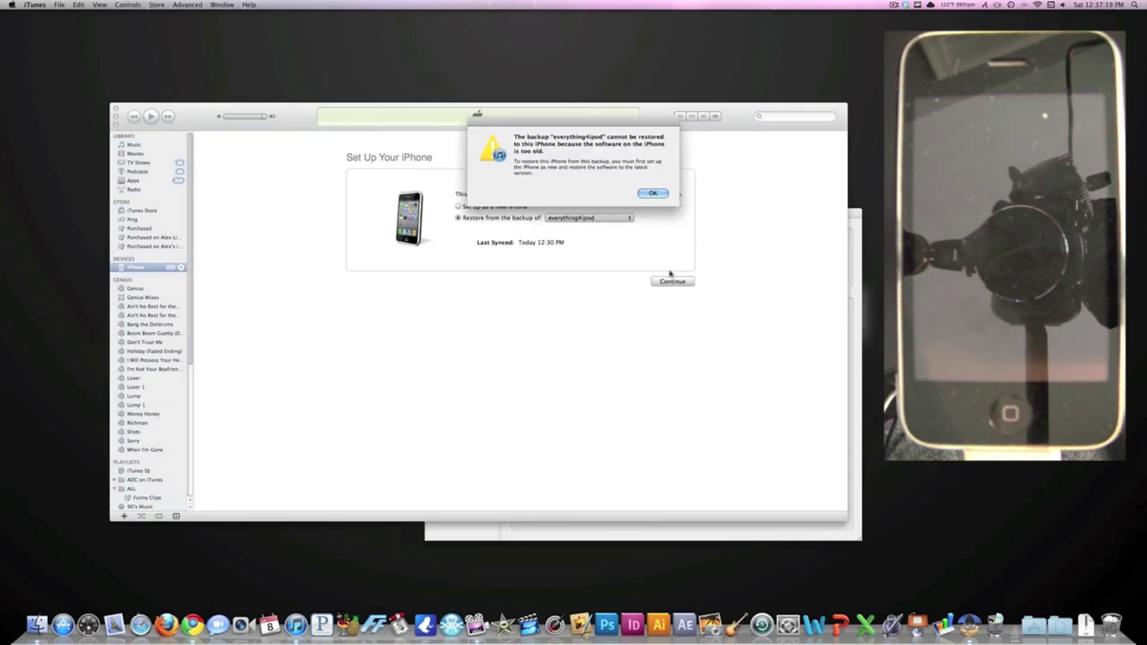
left_click(653, 193)
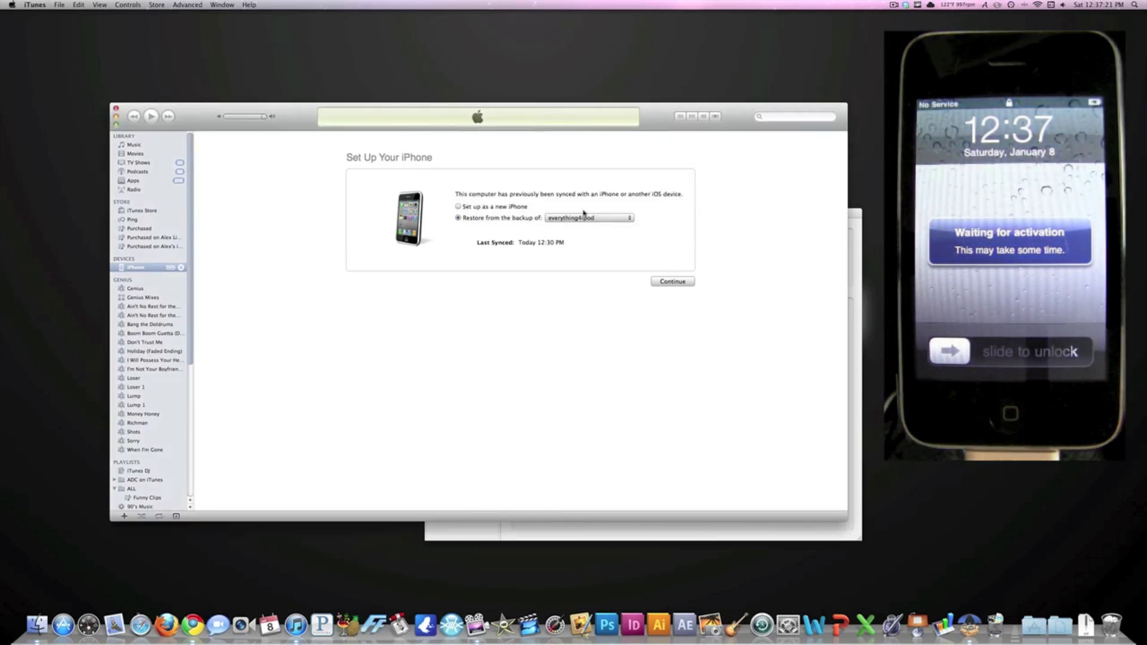
left_click(509, 206)
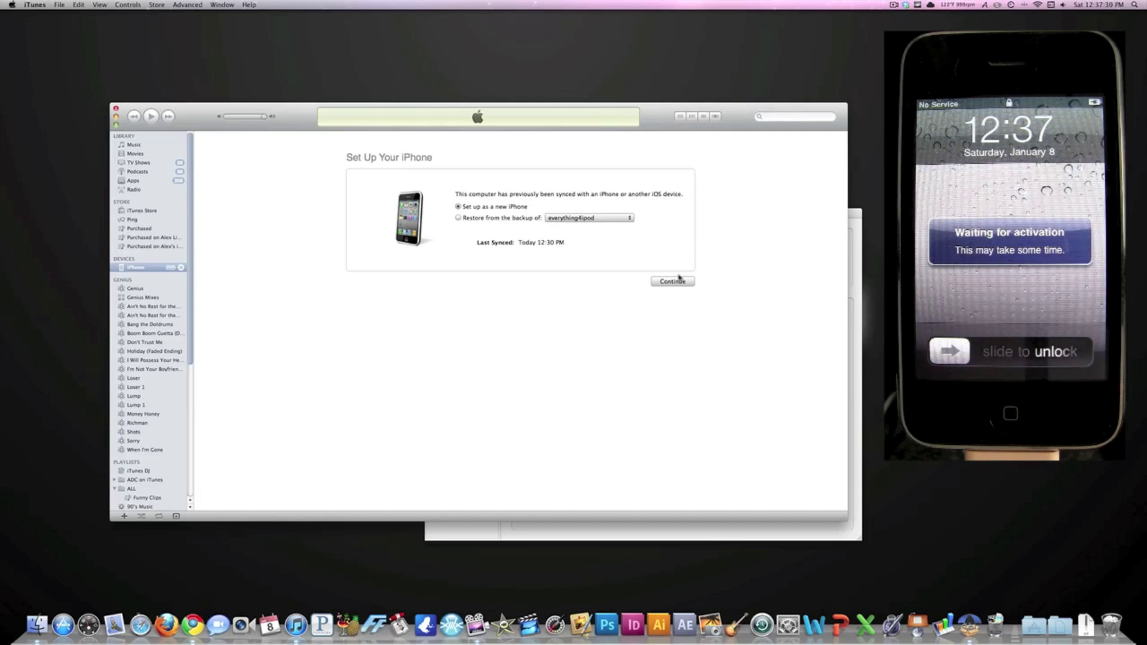
left_click(573, 218)
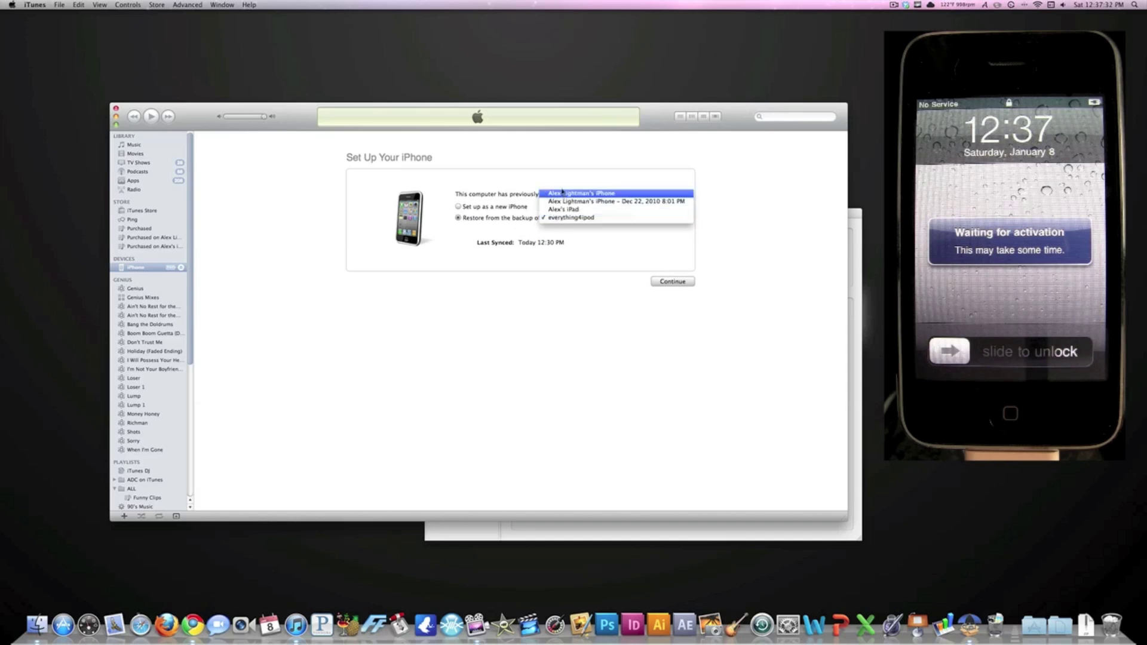
left_click(572, 219)
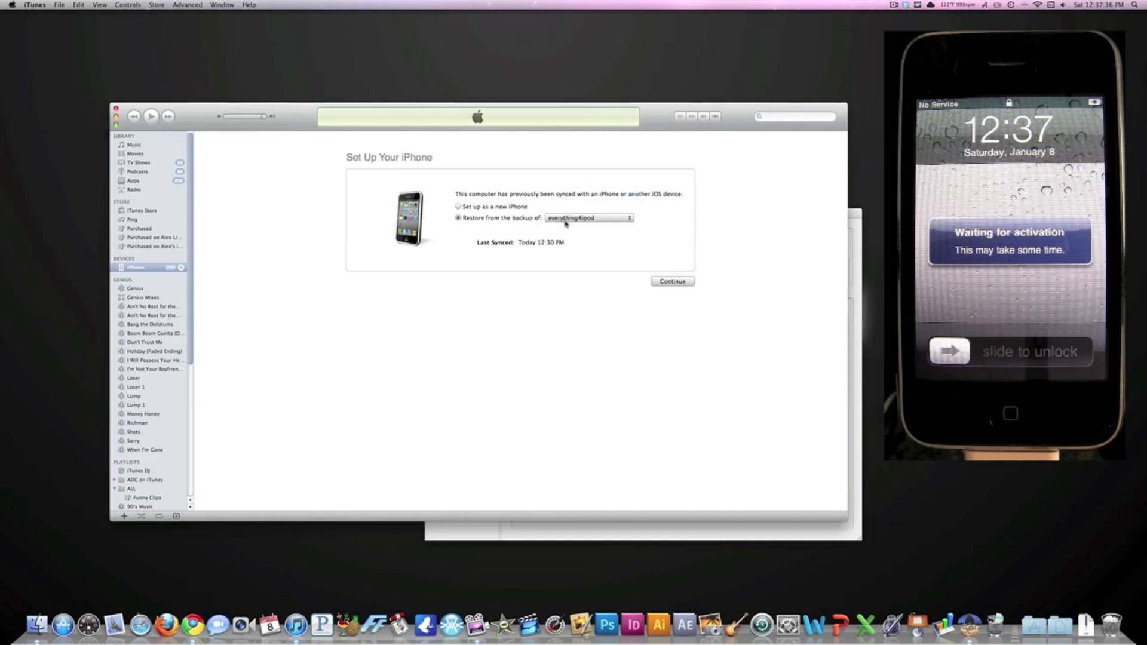
left_click(472, 207)
left_click(692, 283)
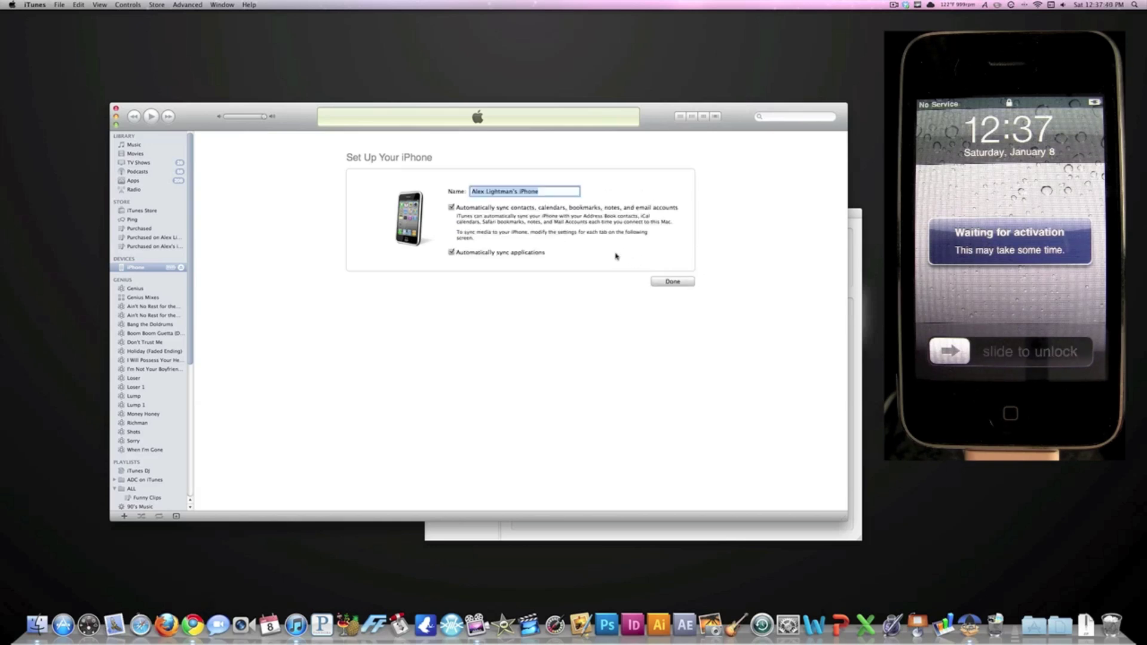
type("everything4ipod")
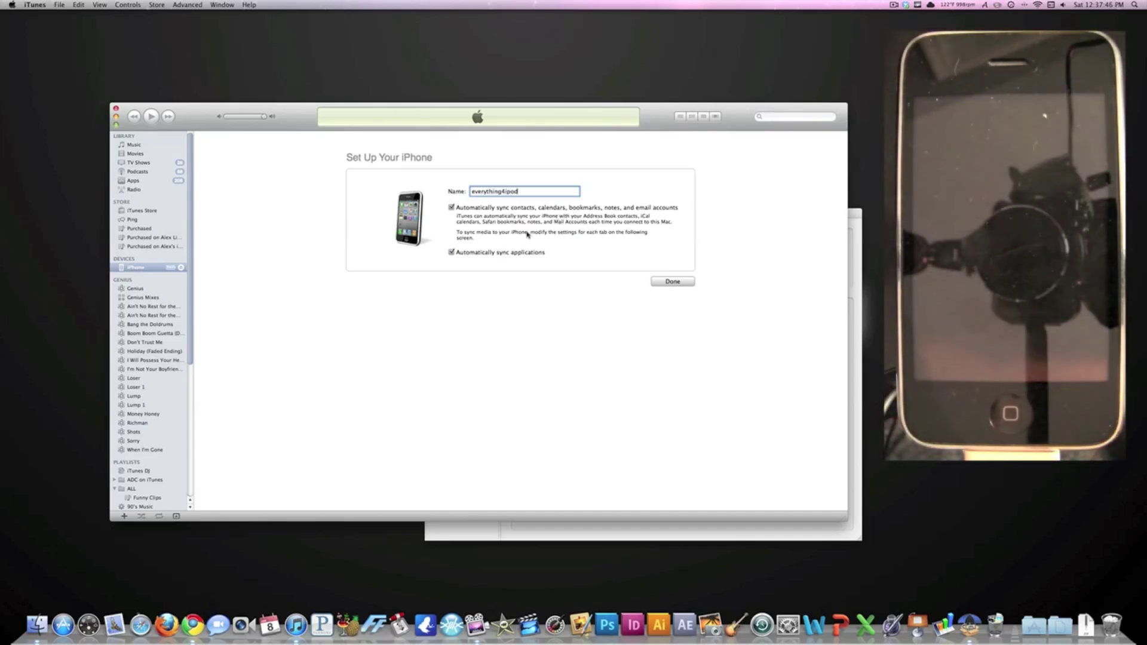
- Turn off automatic syncing of contacts, calendars and accounts, and finish setup with Done
left_click(453, 208)
left_click(678, 285)
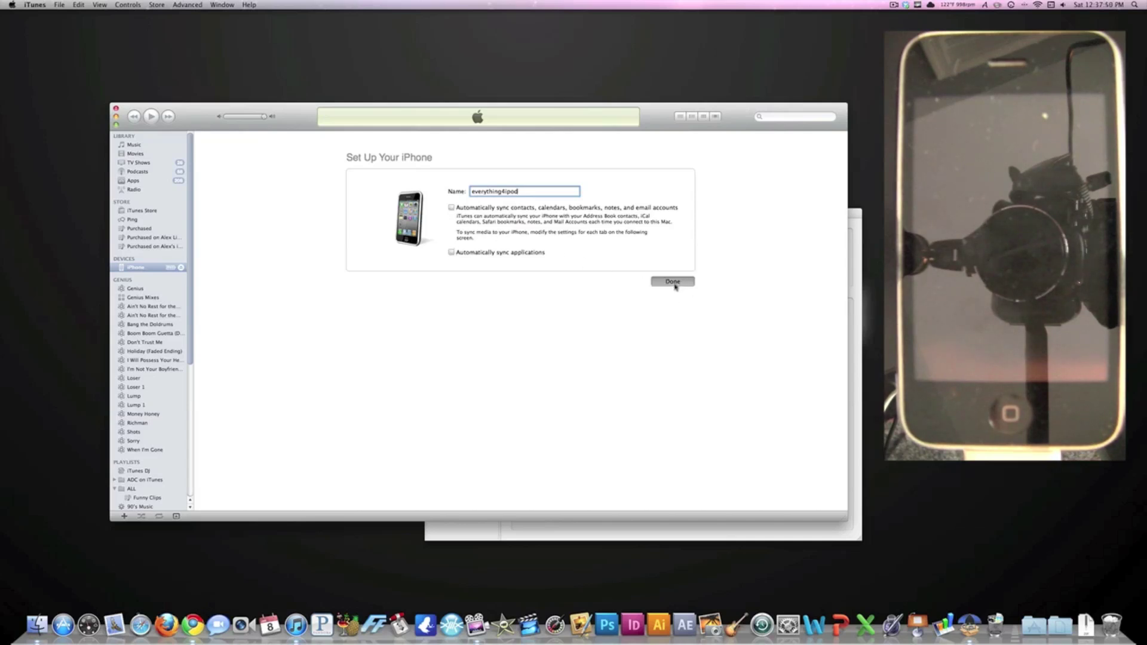